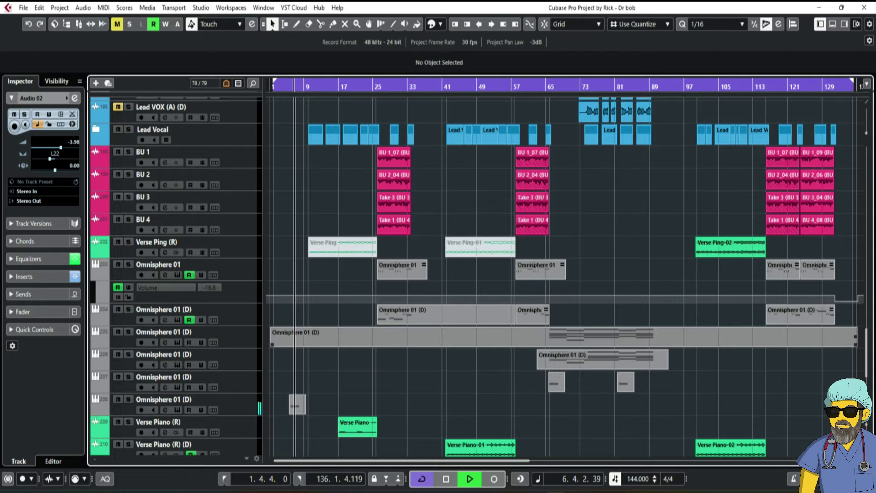
Examine the drum, bass, guitar and lead vocal tracks while the song plays, and stop playback.
scroll(565, 277, up, 10)
scroll(475, 274, up, 6)
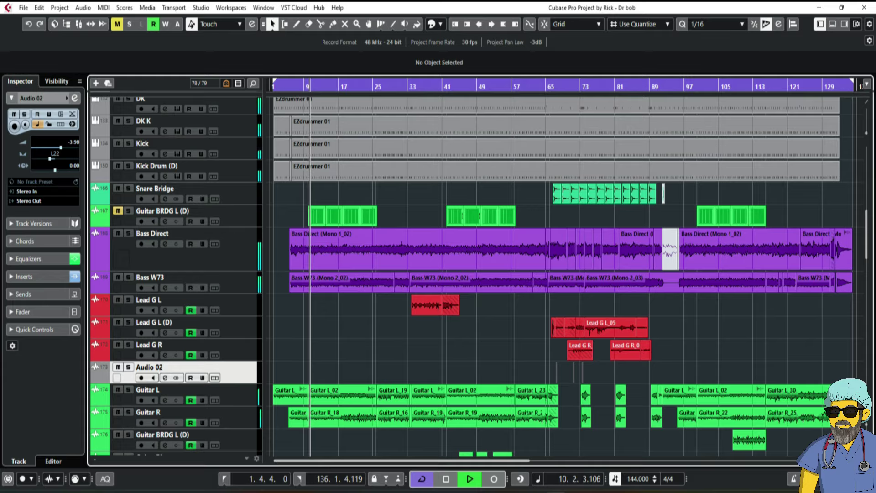
scroll(474, 274, down, 5)
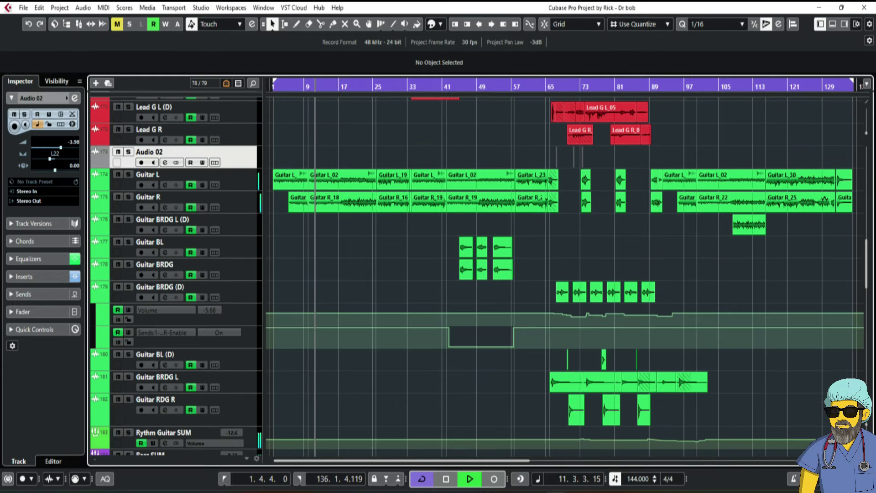
key(h)
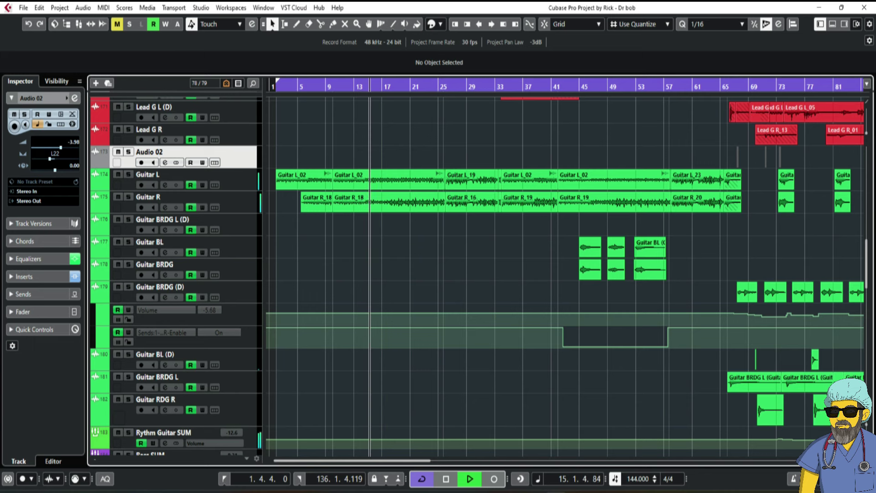
scroll(566, 274, down, 6)
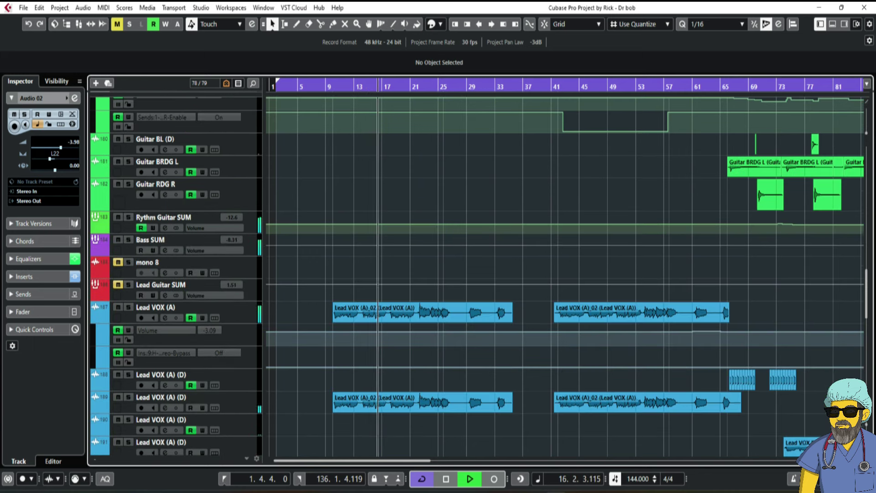
scroll(566, 274, up, 8)
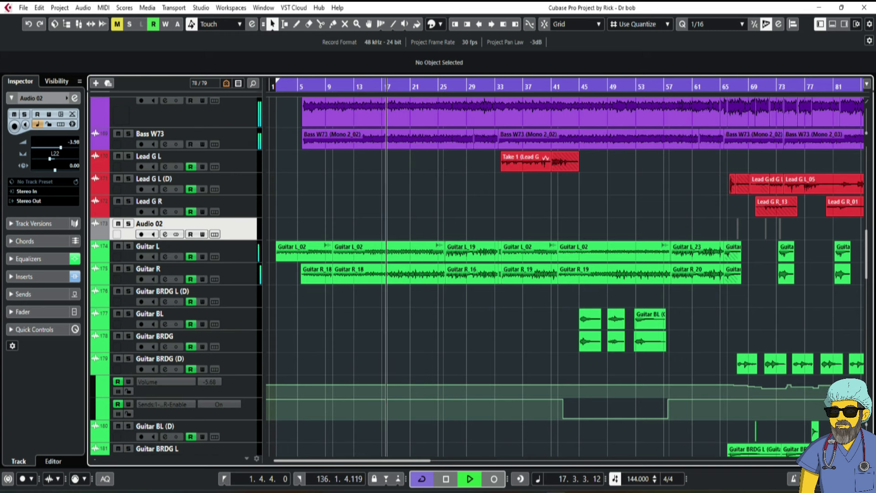
key(space)
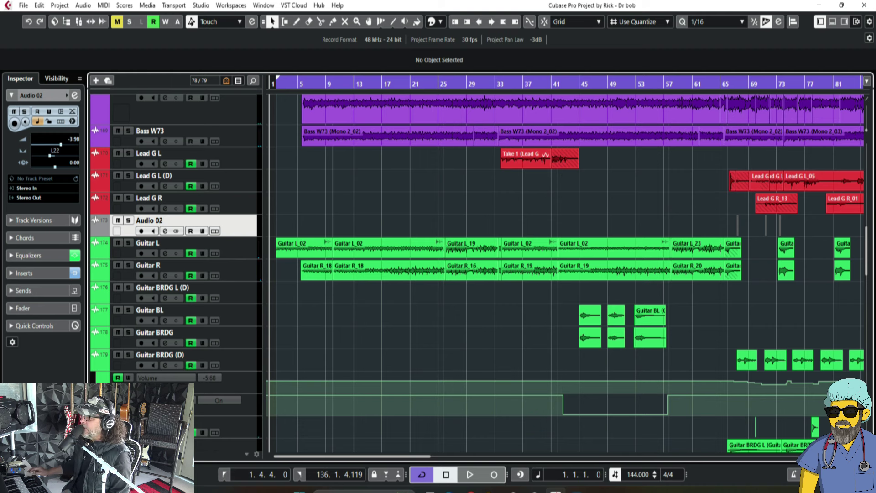
Play the verse from about bar 8, briefly selecting the Guitar L and Guitar R events that start at bar 10, and stop playback.
click(314, 84)
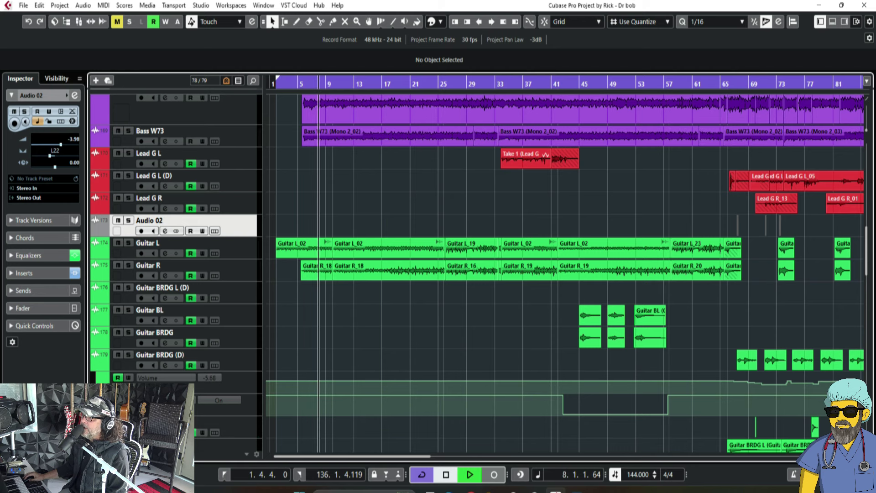
click(389, 249)
drag(389, 243, 389, 250)
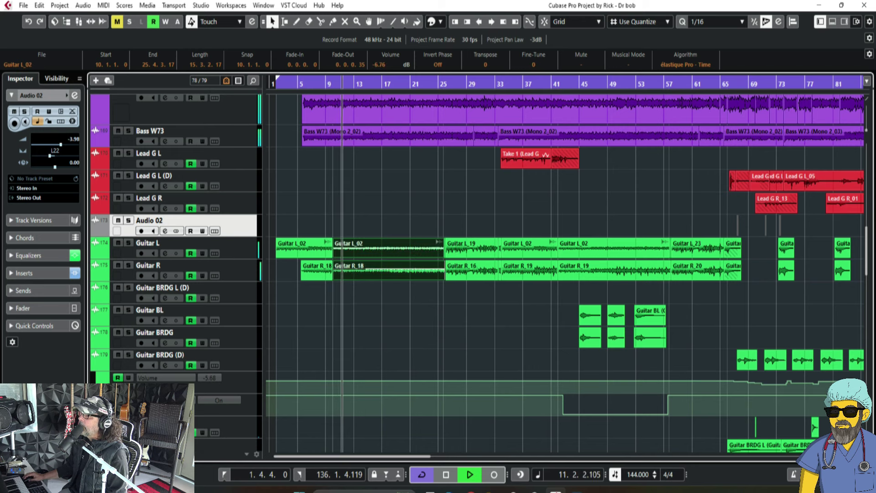
click(375, 300)
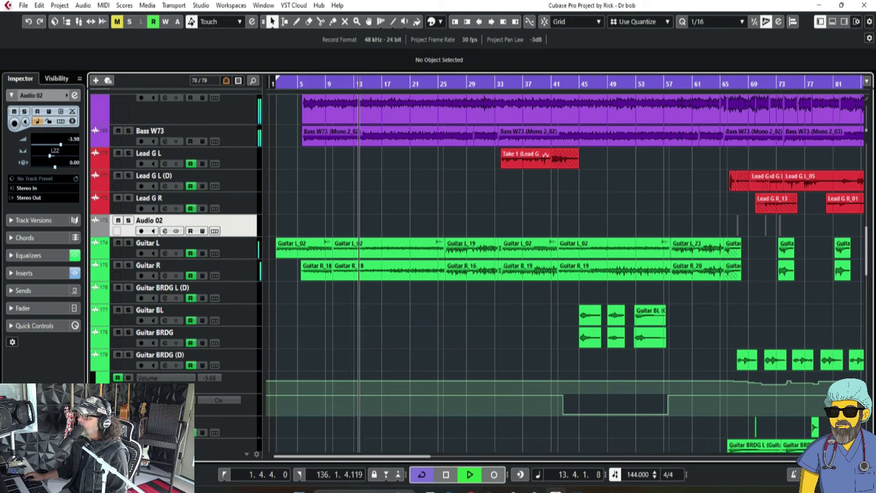
key(space)
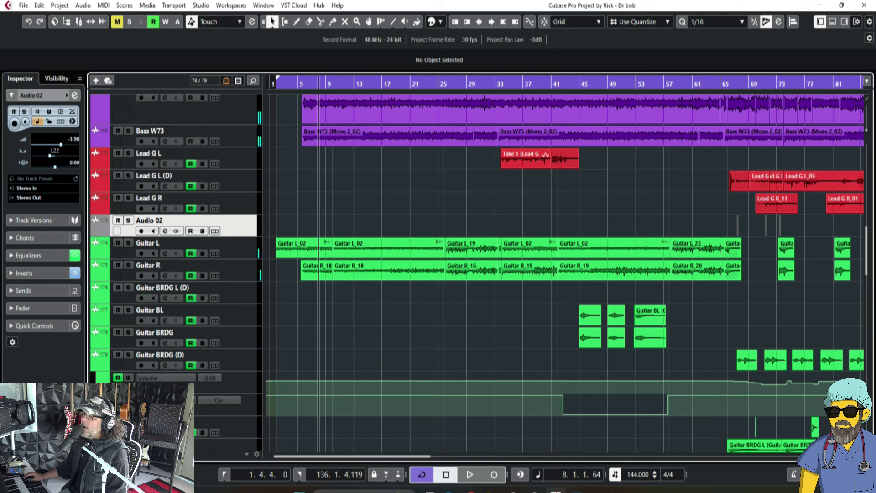
Trim the start of the Guitar R event at bar 10 to about bar 17, audition the verse, and trim it further to about bar 18.
click(380, 274)
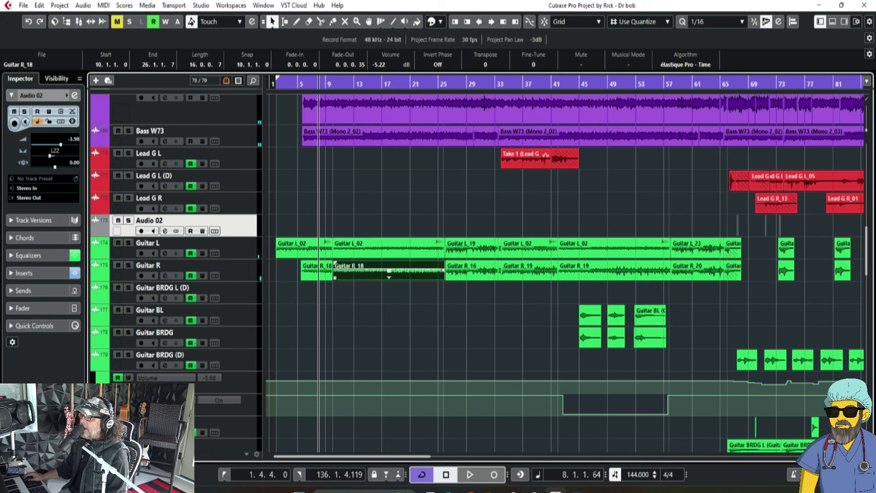
drag(335, 276, 383, 277)
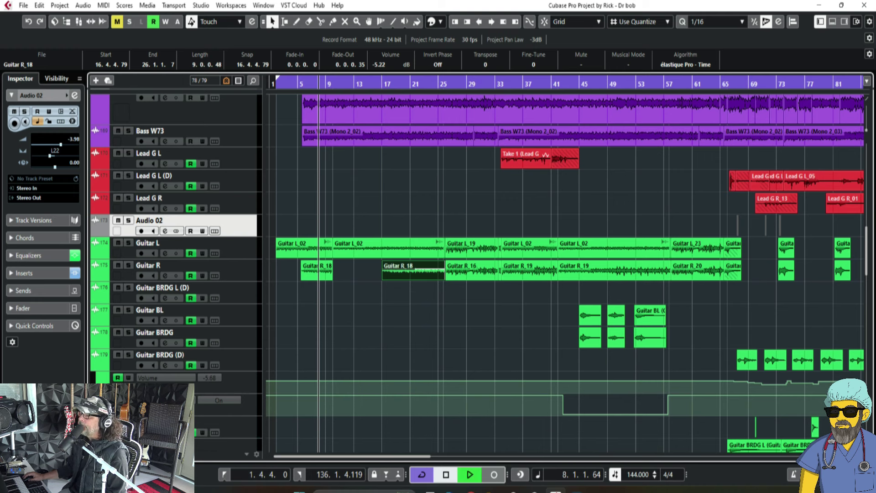
scroll(566, 274, down, 10)
scroll(566, 274, down, 5)
scroll(566, 274, up, 20)
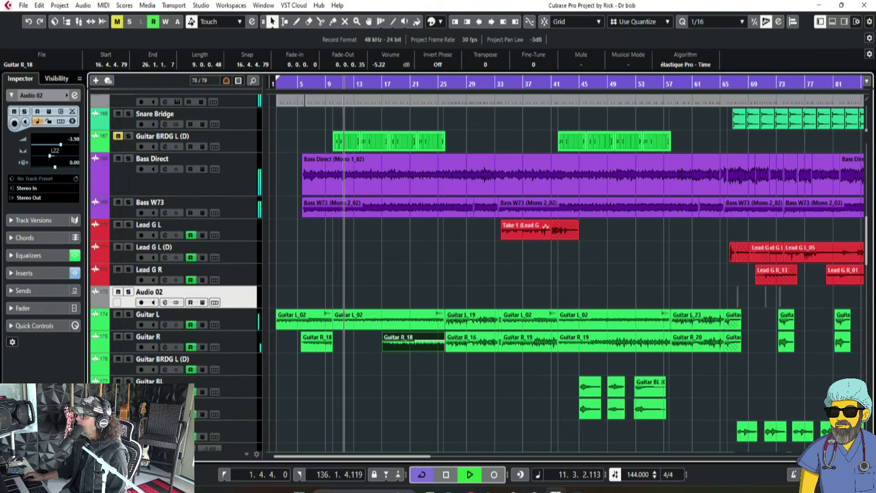
mouse_move(382, 350)
mouse_down()
mouse_move(362, 346)
mouse_move(366, 338)
mouse_move(363, 349)
mouse_move(393, 349)
mouse_move(392, 338)
mouse_up()
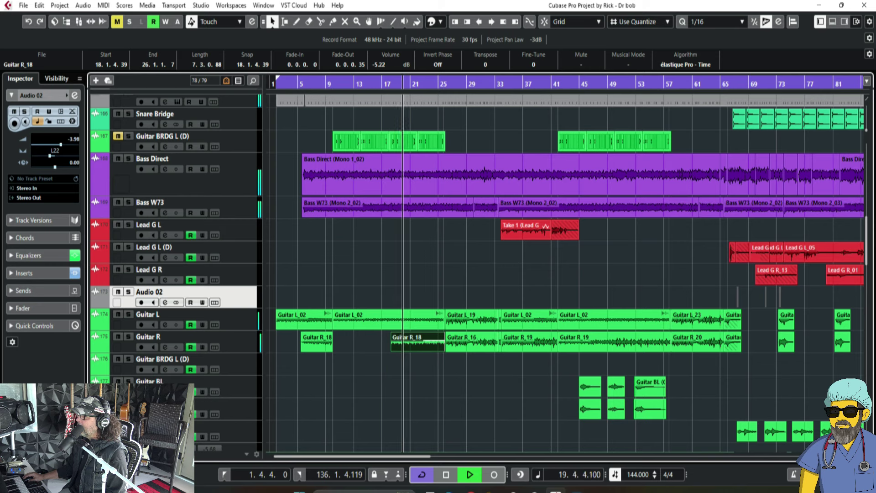
key(space)
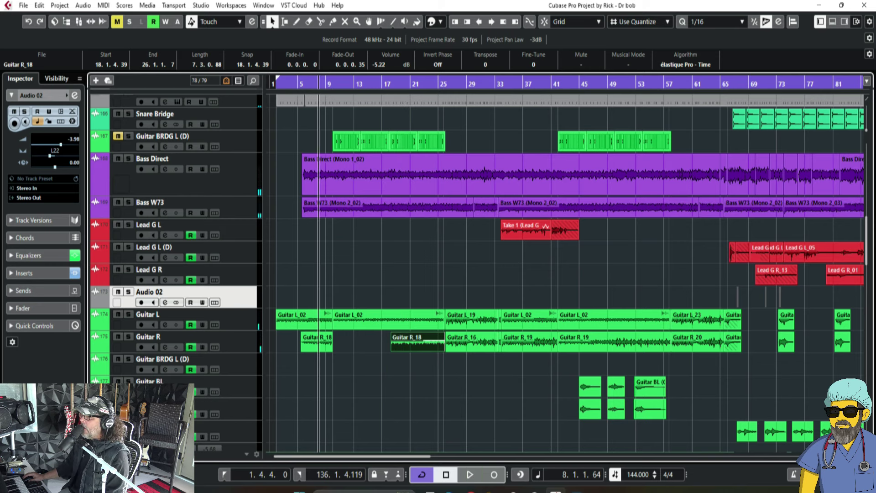
Select the Guitar L track, show the mixer and compare the Rythm Guitar SUM with the Wow Thing insert bypassed and active during playback.
key(Down)
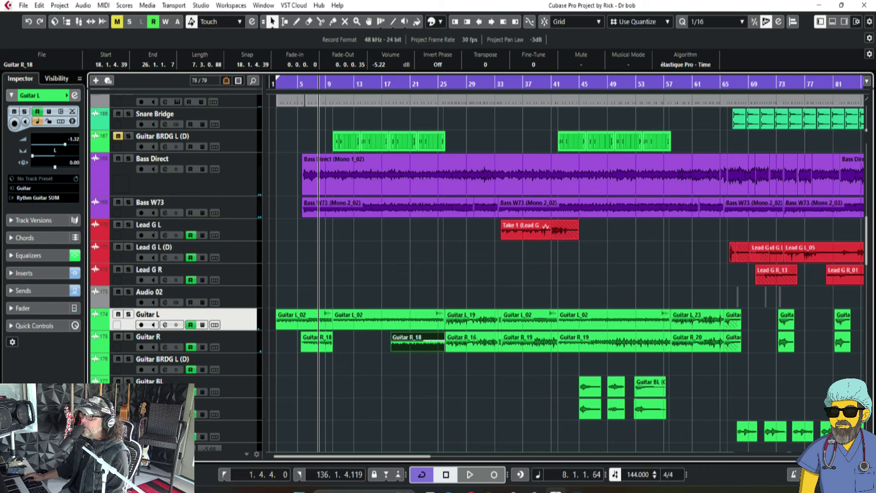
key(F3)
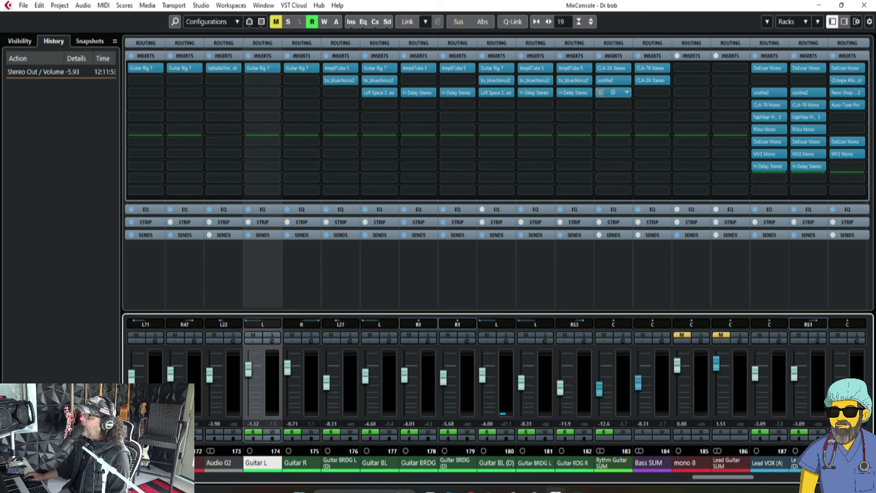
key(space)
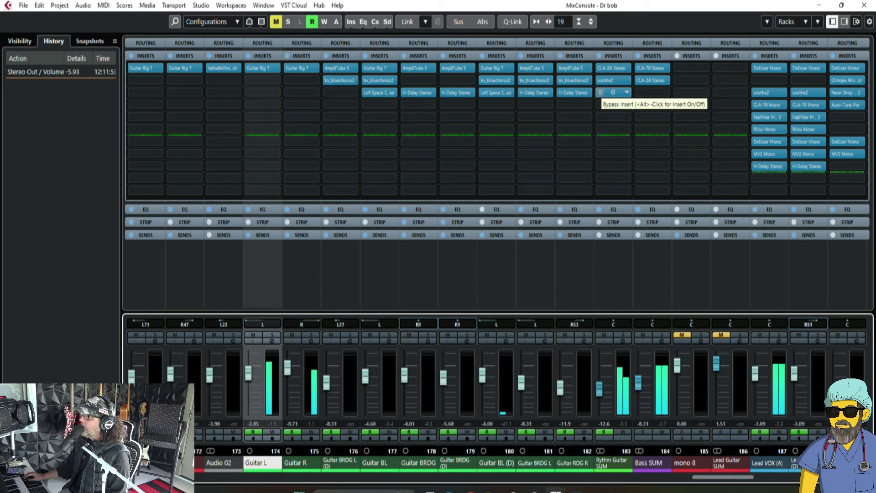
click(601, 93)
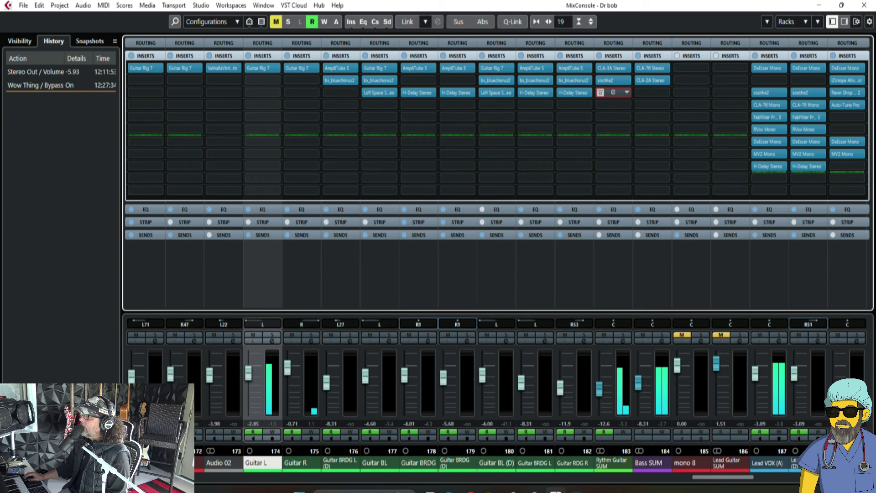
key(ctrl+z)
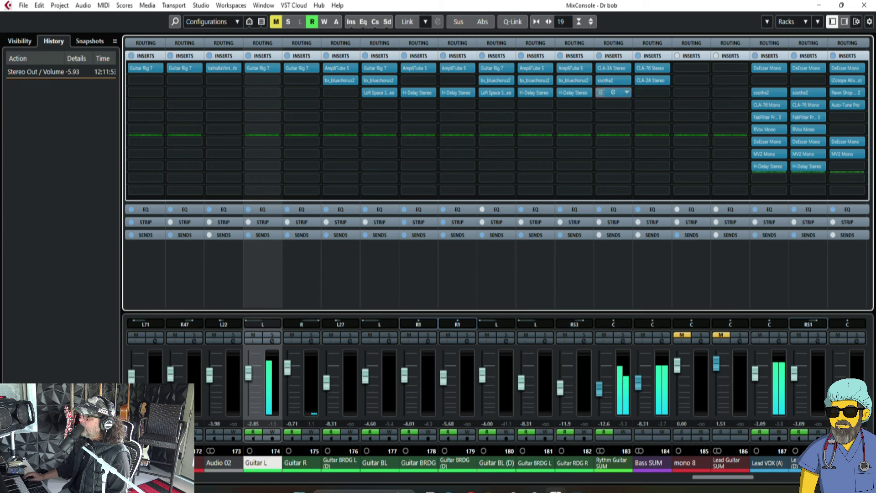
click(601, 93)
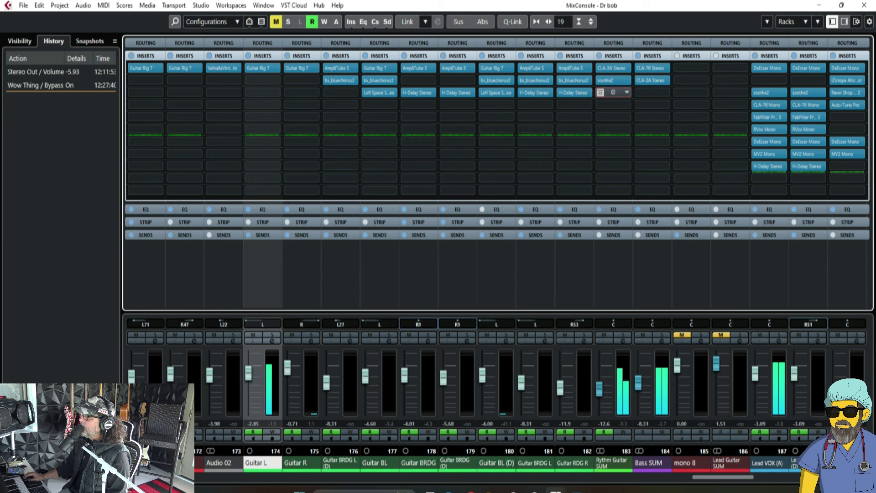
key(ctrl+z)
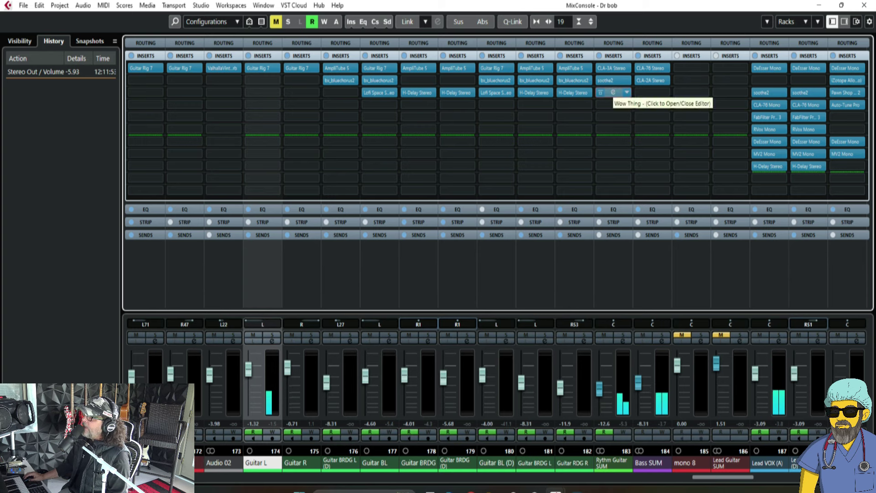
View the Wow Thing plug-in settings on the Rythm Guitar SUM channel, close them and return to the arrangement.
click(611, 93)
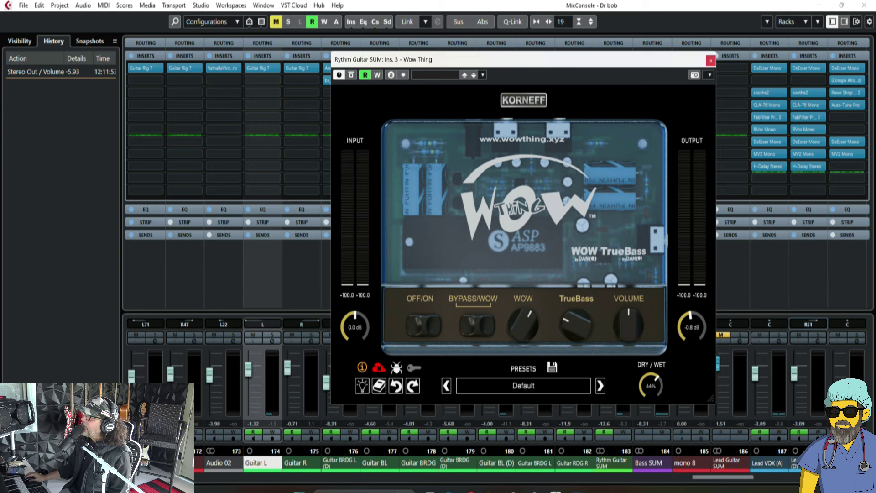
click(711, 60)
key(F3)
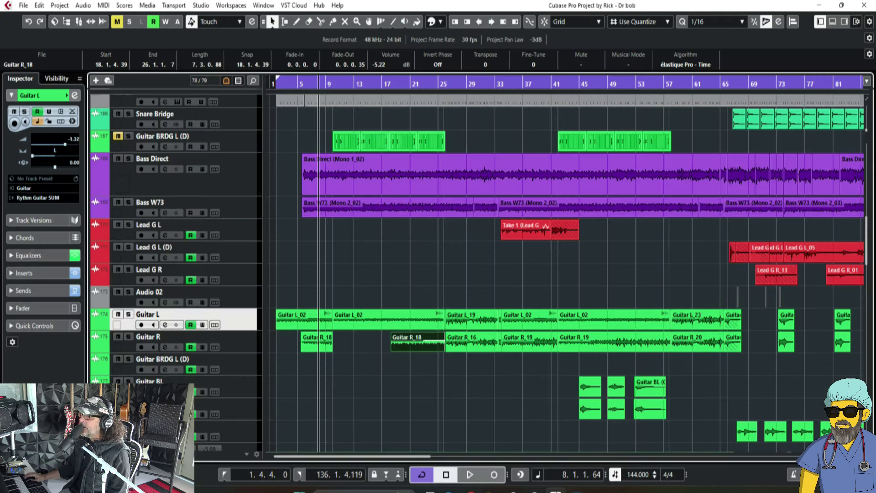
Extend the start of the trimmed Guitar R event back to about bar 10 and play a later part of the song.
drag(392, 349, 333, 350)
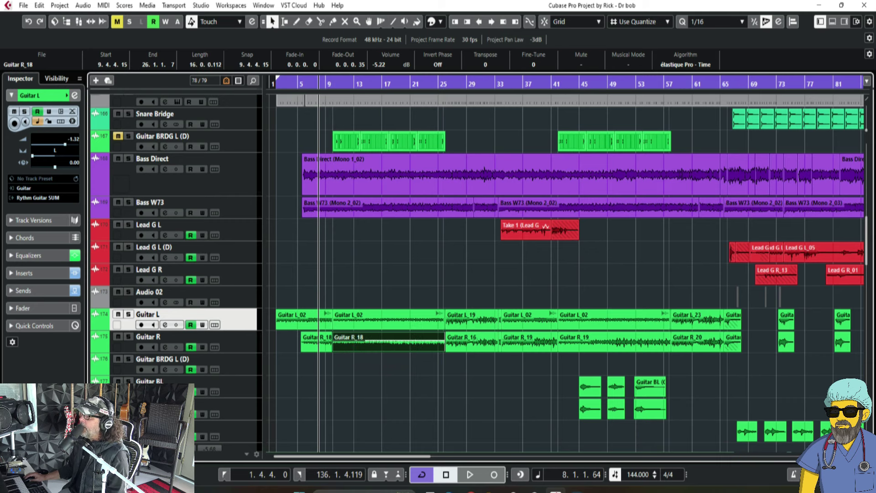
drag(460, 84, 461, 83)
key(space)
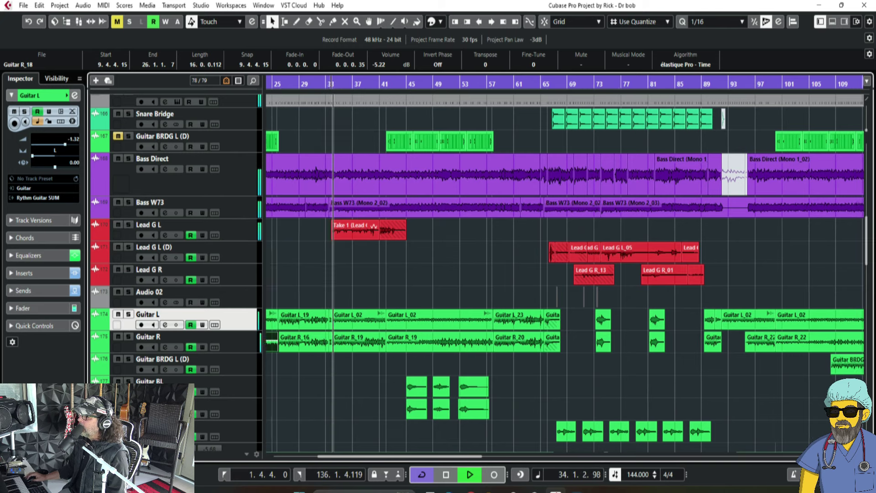
Play the bridge from about bar 65, examine its guitar and vocal tracks across the whole arrangement, and stop playback.
key(space)
click(442, 85)
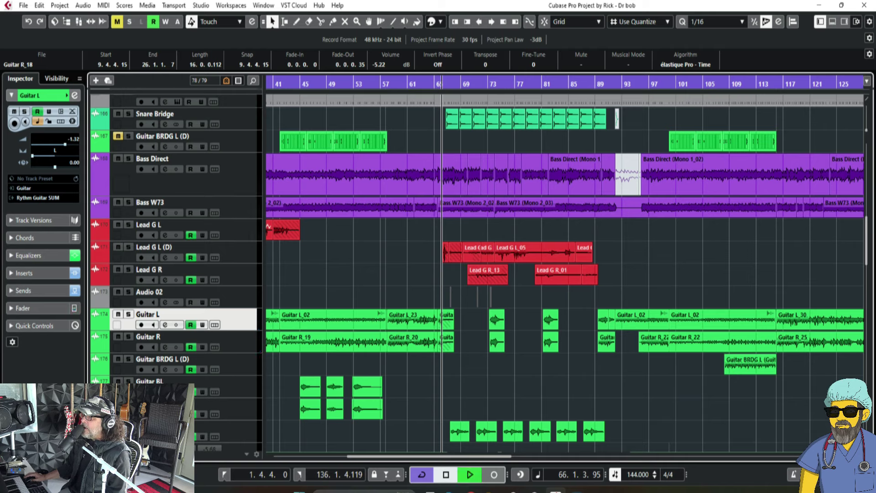
scroll(565, 274, down, 3)
scroll(566, 274, down, 3)
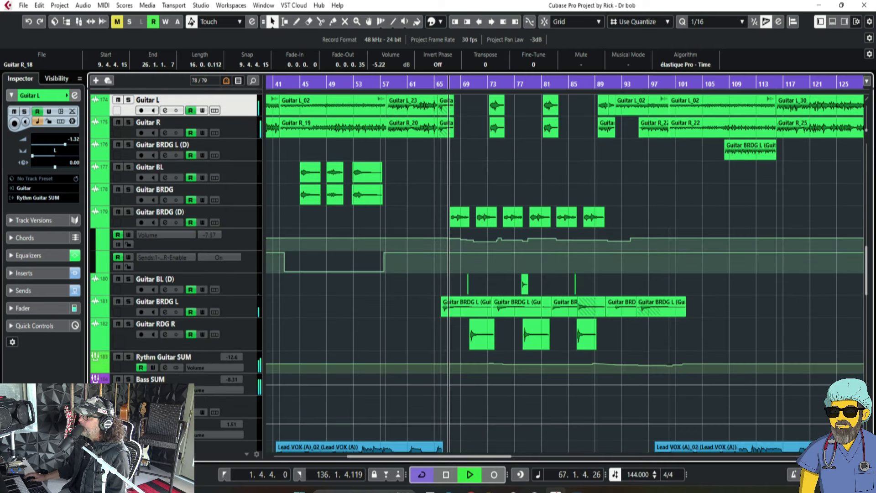
scroll(566, 274, down, 9)
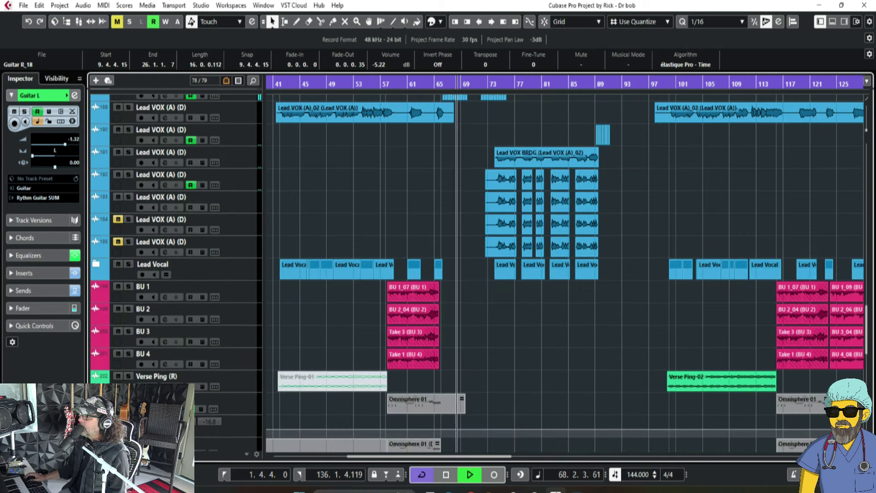
scroll(566, 274, up, 4)
scroll(566, 274, right, 3)
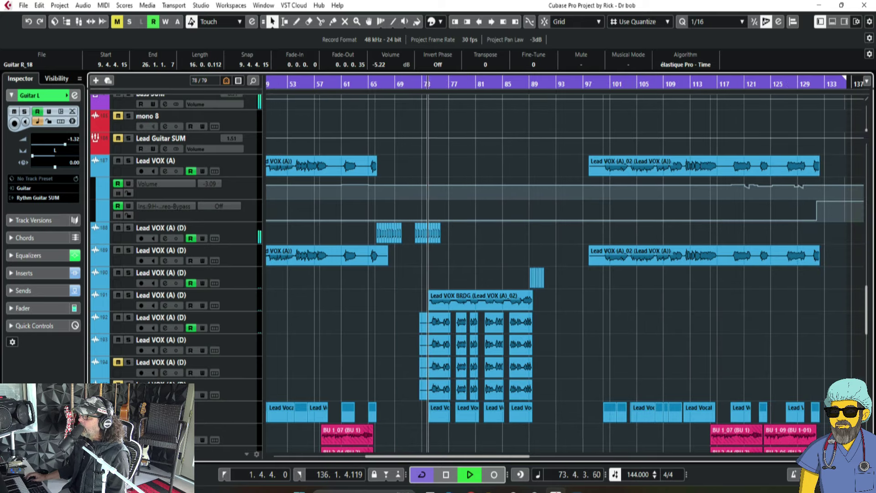
scroll(566, 274, right, 2)
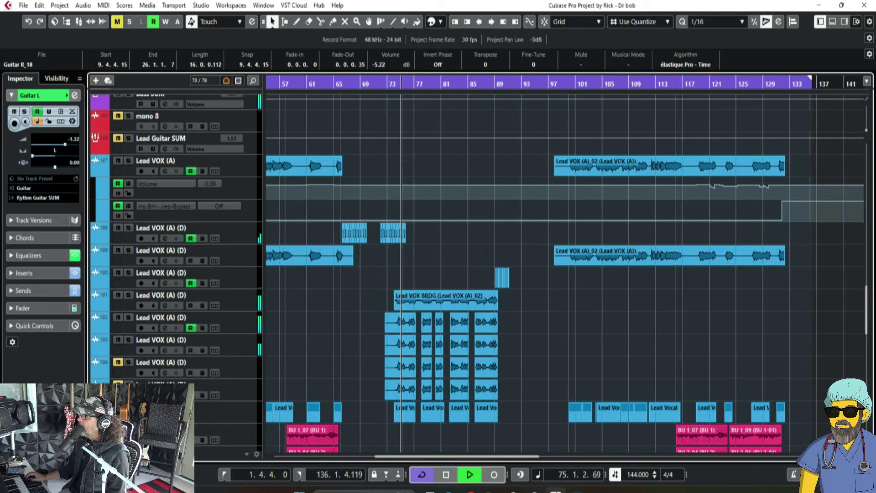
scroll(566, 274, down, 5)
scroll(565, 274, up, 4)
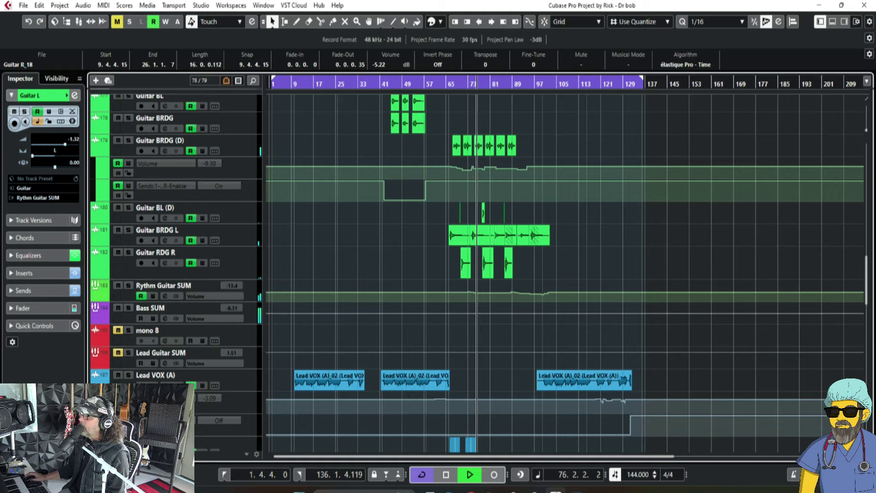
scroll(566, 273, up, 5)
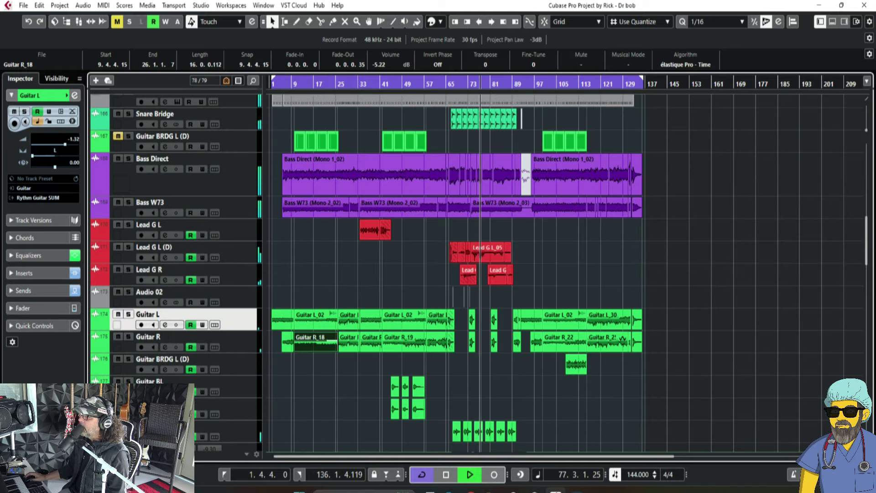
key(space)
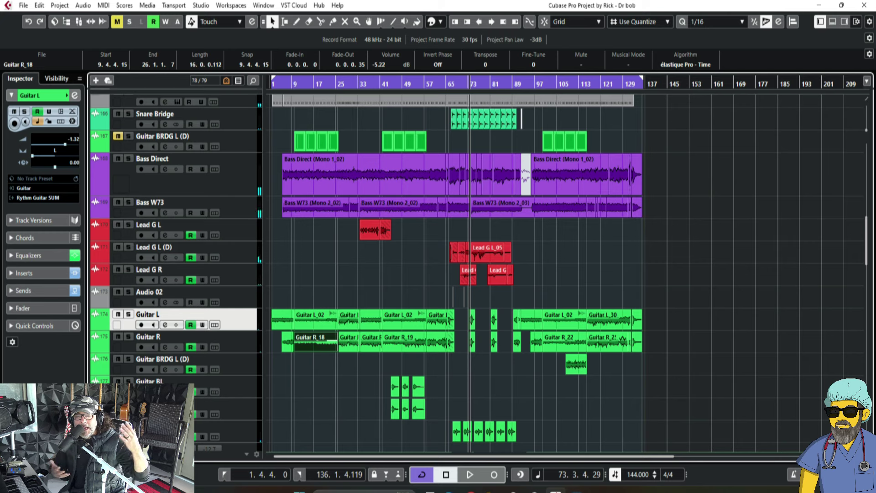
Select the Guitar BRDG L (D) event spanning bars 108 to 116 and play its track soloed.
key(ctrl+z)
drag(561, 85, 561, 142)
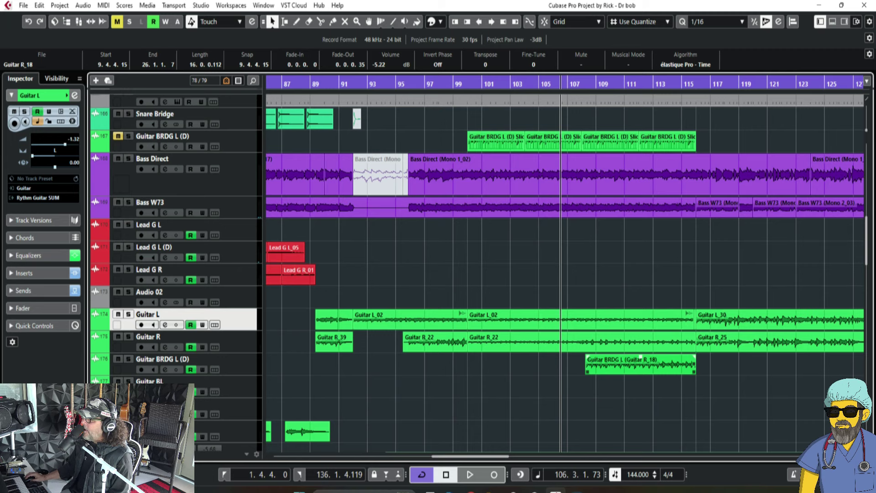
click(641, 361)
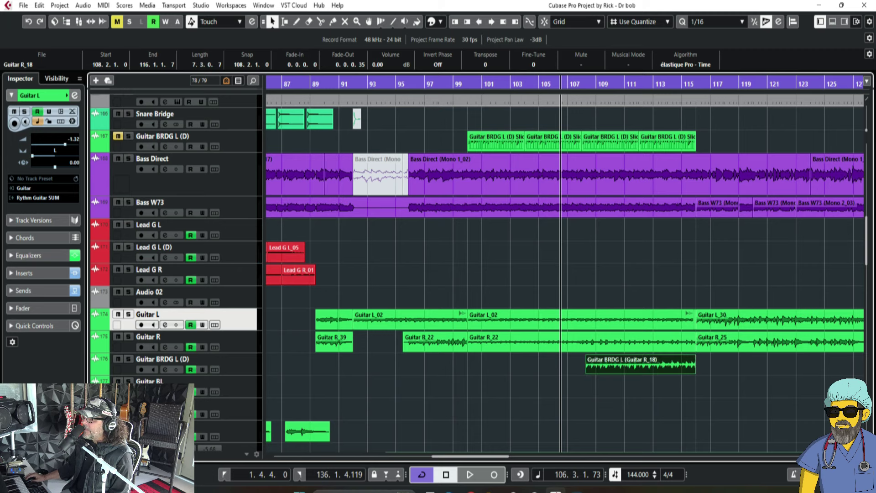
key(s)
key(space)
key(l)
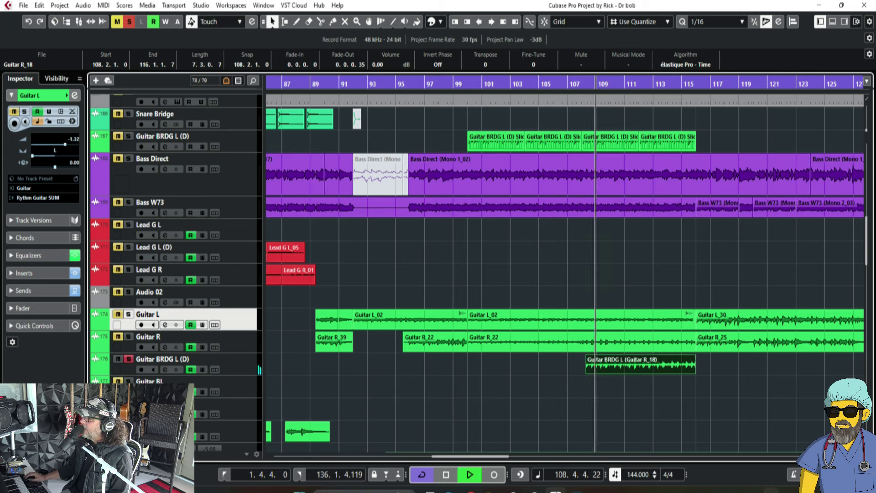
View the soloed Guitar BRDG L (D) part against the whole arrangement, stop playback and clear the track's solo.
key(g)
key(g)
key(g)
key(g)
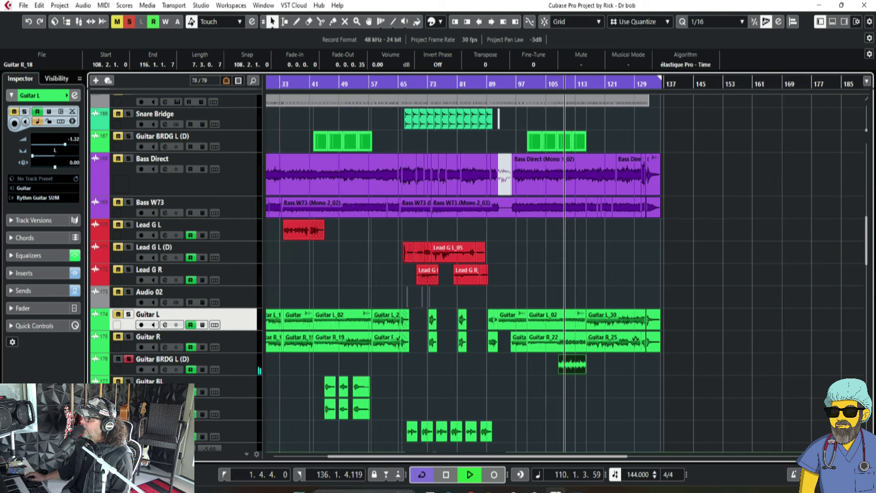
key(g)
key(g)
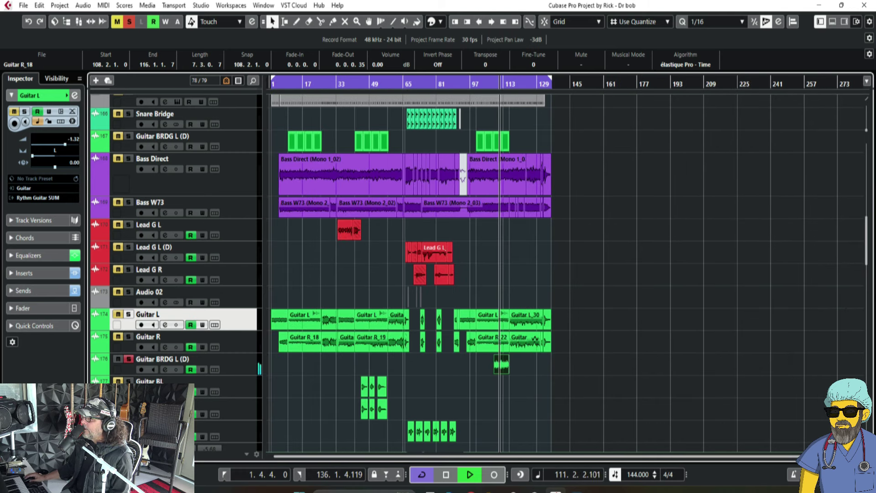
key(space)
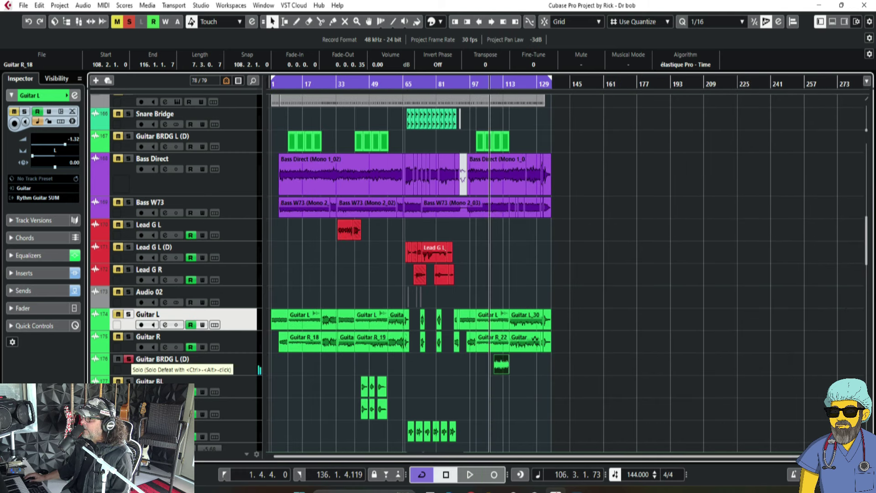
click(128, 359)
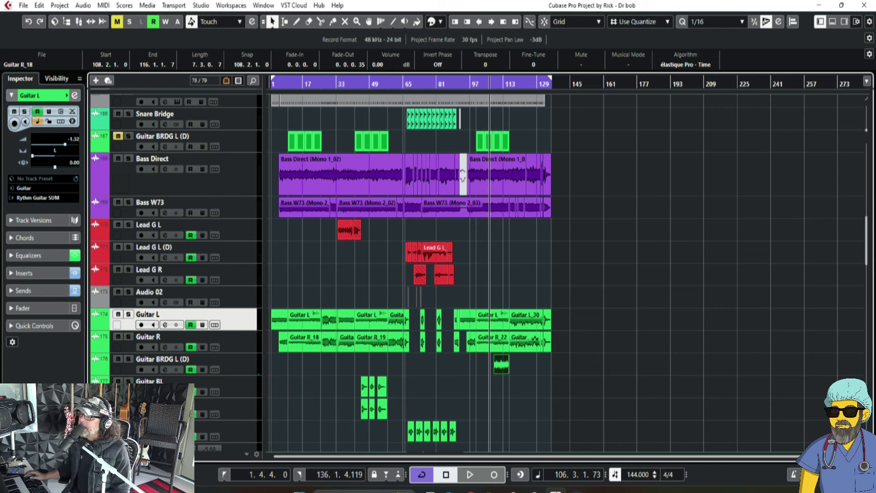
Audition Guitar R soloed from about bar 9, clear its solo and delete its Guitar R_18 event between about bars 10 and 26.
drag(291, 84, 278, 134)
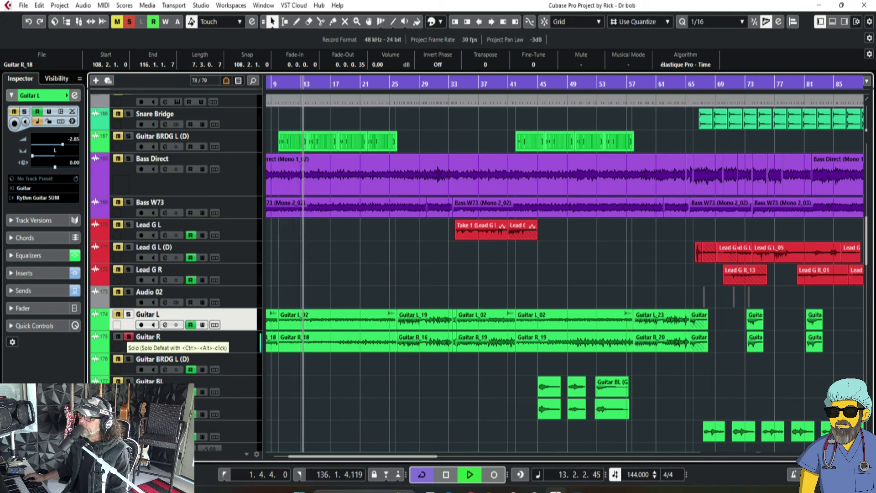
click(128, 337)
key(space)
click(338, 344)
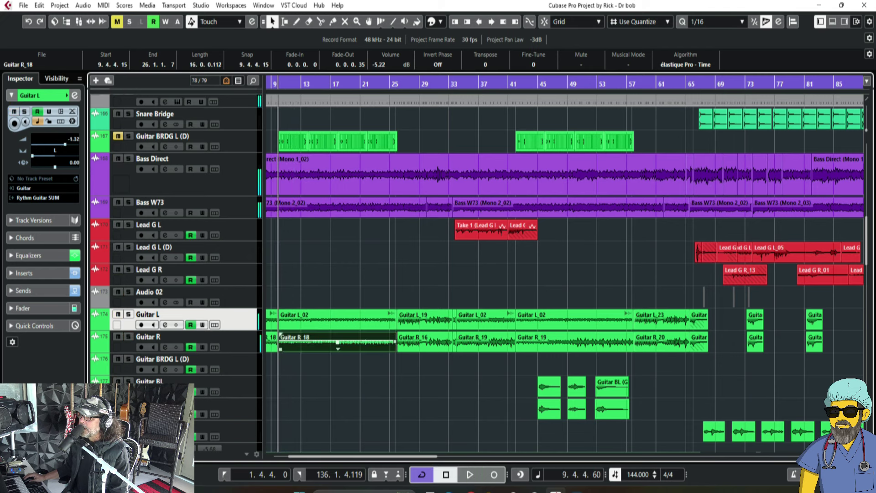
key(Delete)
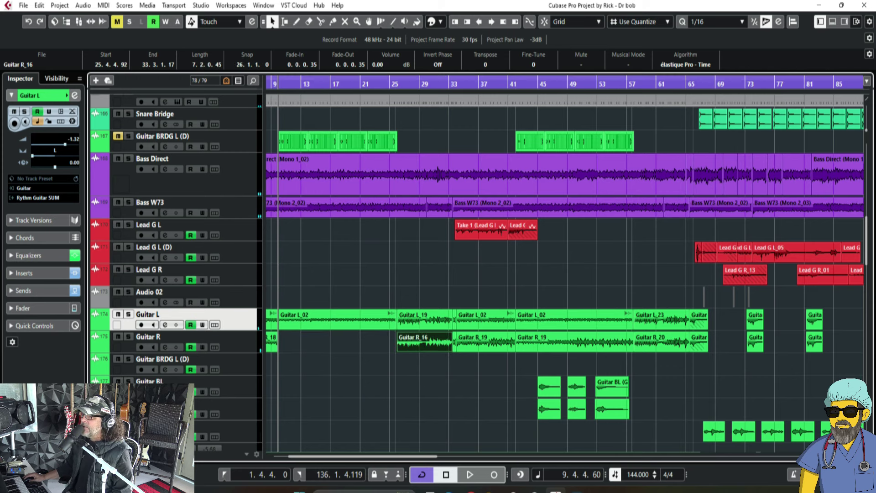
Move the muted Guitar BRDG L (D) track directly below Guitar R and view the whole arrangement.
drag(205, 137, 182, 353)
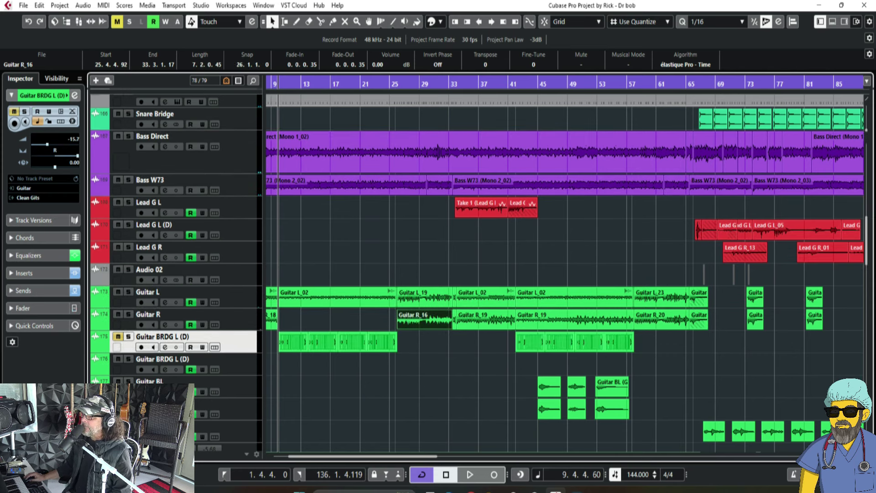
key(g)
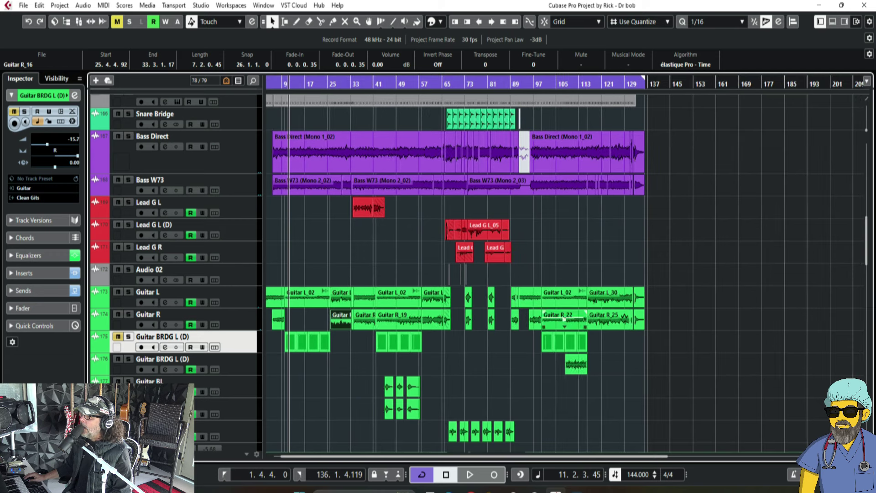
Select the Guitar L track, audition it soloed from about bar 8, clear the solo and stop playback.
drag(280, 84, 283, 114)
click(197, 292)
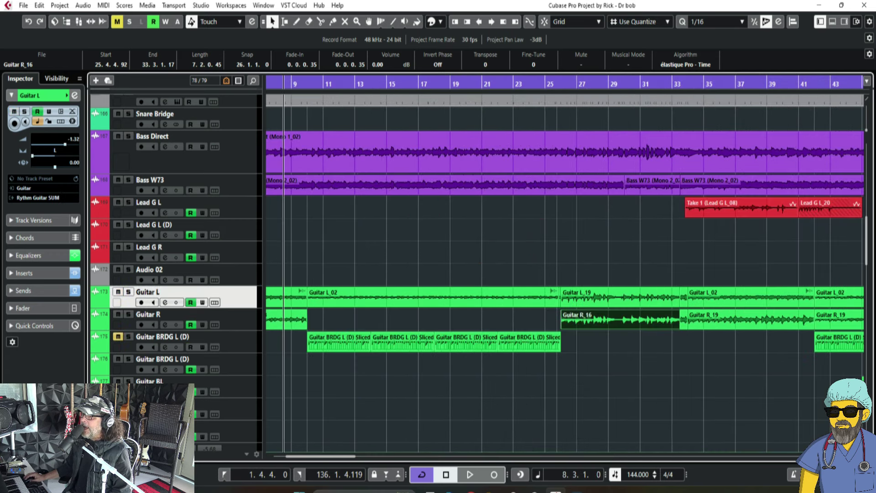
key(KP_Add)
key(s)
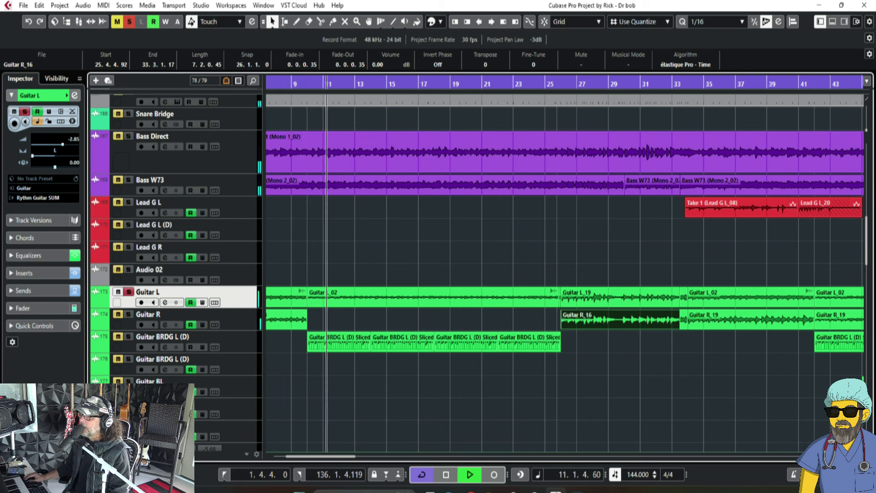
key(s)
key(space)
On Guitar R, extend the start of the Guitar R_16 event to about bar 25 and trim the preceding event's end to 9.4.3.101.
key(Down)
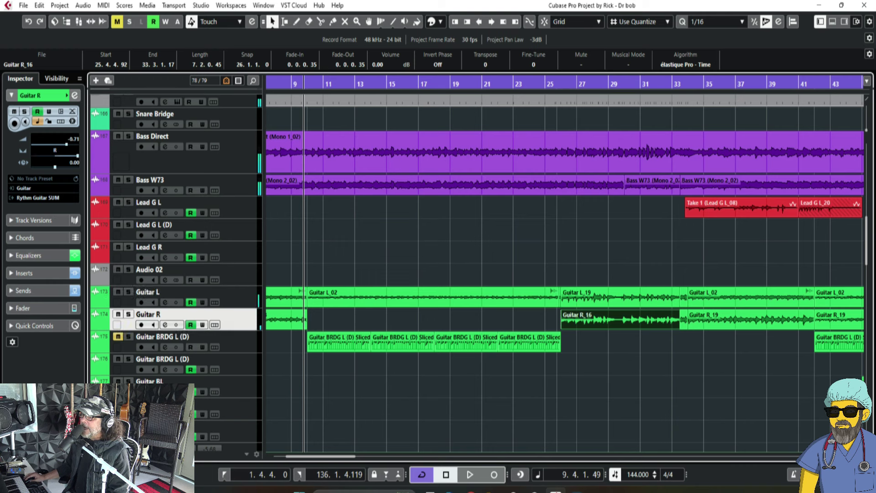
drag(561, 324, 552, 324)
mouse_move(305, 324)
mouse_down()
mouse_move(514, 325)
mouse_move(306, 325)
mouse_up()
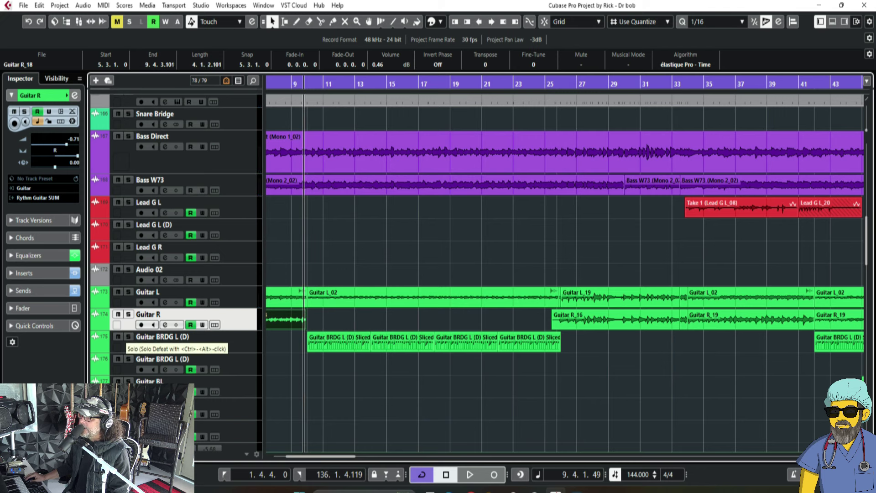
Unmute the Guitar BRDG L (D) track below Guitar R and play the song from about bar 7.
click(155, 337)
drag(304, 84, 293, 60)
key(space)
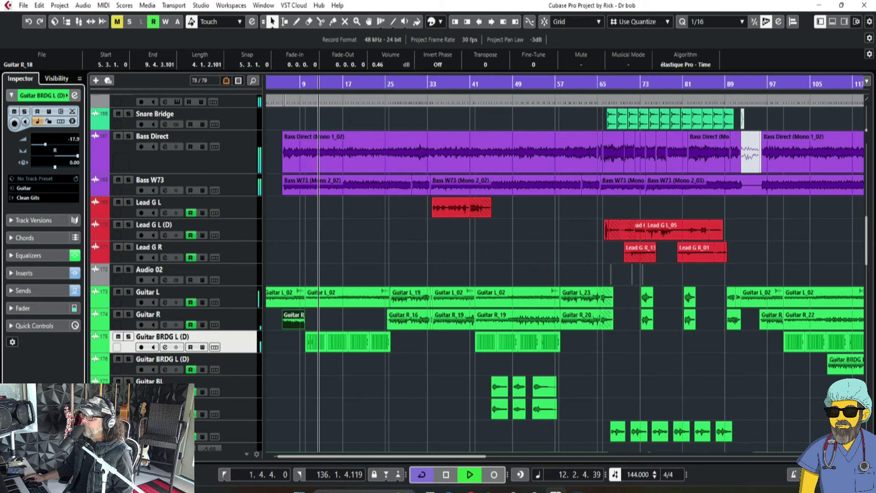
Set the Guitar L_02 event at bar 10 to -8.44 dB and lower the Guitar BRDG L (D) track to -20.7 dB, then stop playback.
click(330, 299)
drag(348, 300, 348, 302)
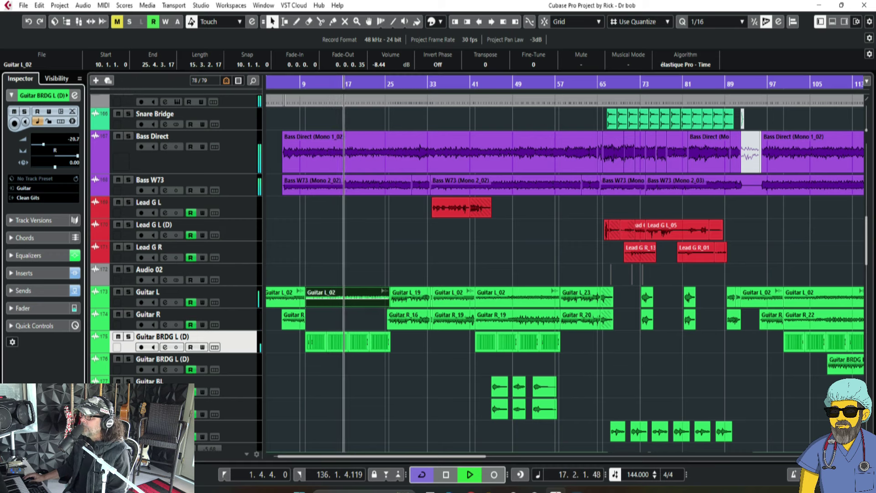
key(space)
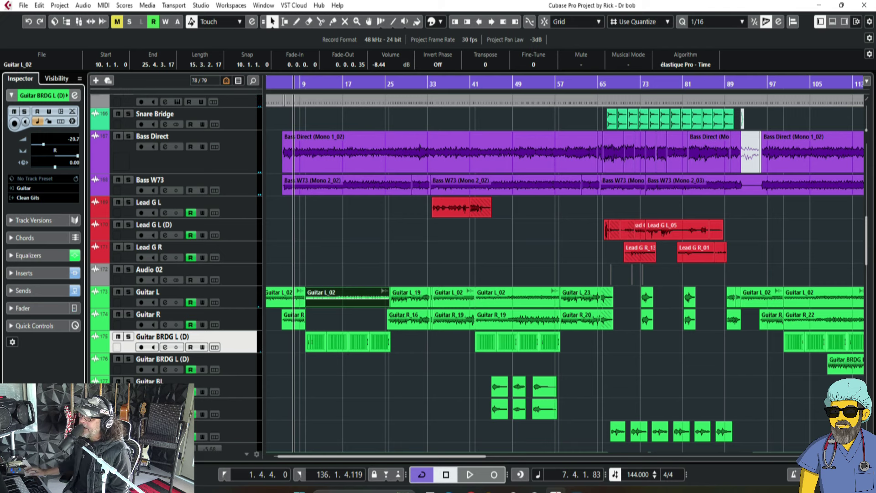
Play from about bar 6 and set the Guitar BRDG L (D) equalizer's 3 HMF band to -1.2 dB at 3857 Hz.
drag(292, 84, 281, 100)
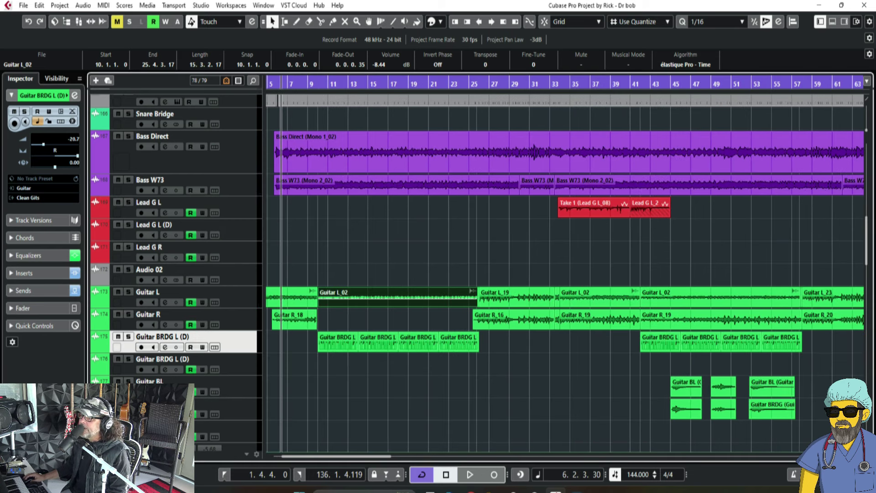
key(ctrl+shift+a)
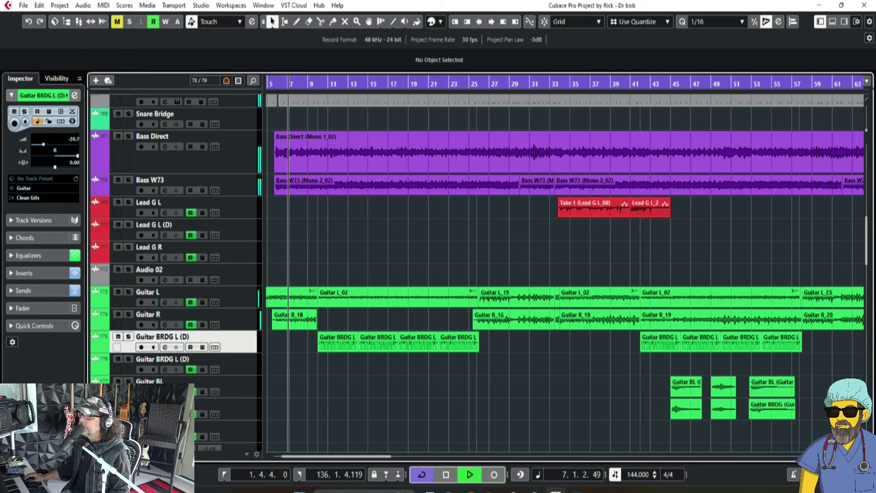
key(e)
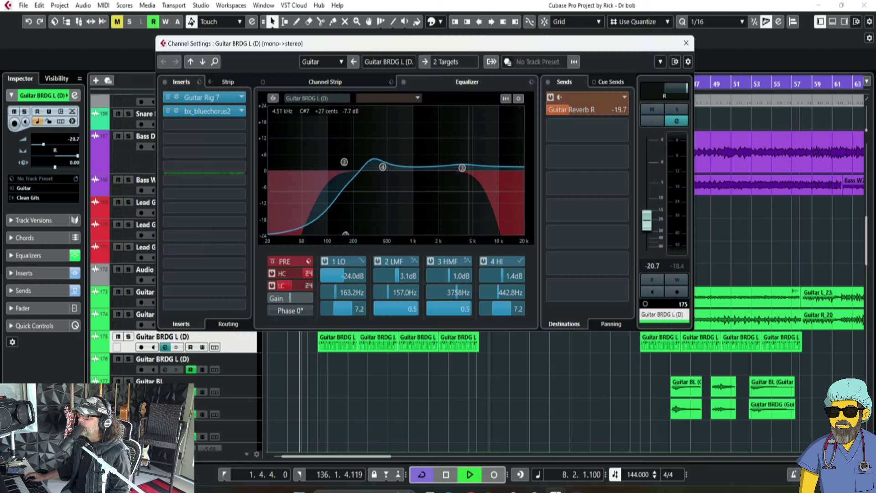
drag(463, 168, 463, 174)
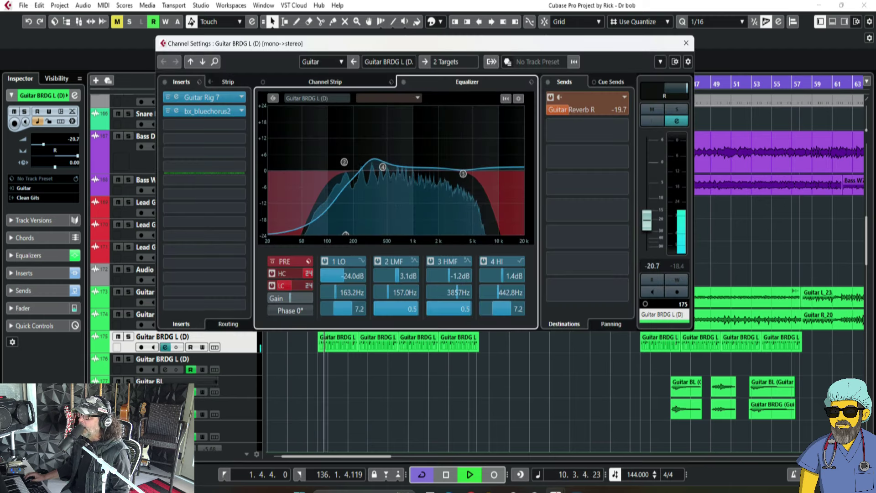
key(e)
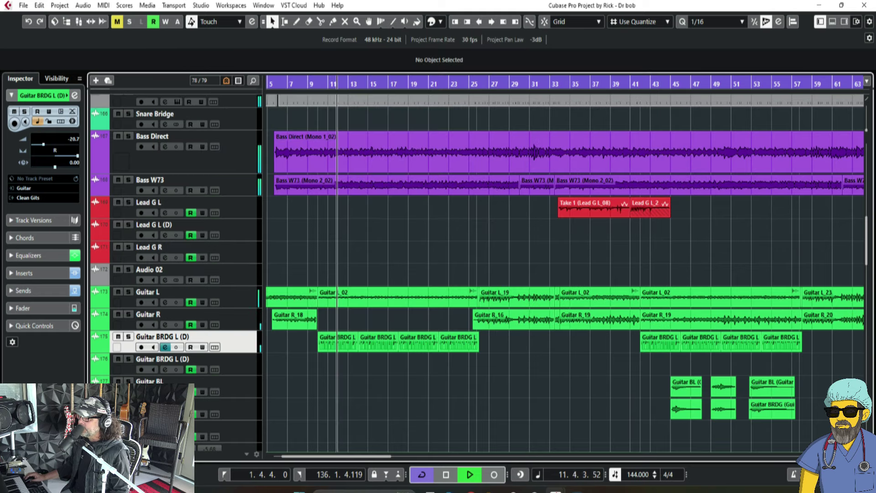
Solo Guitar BRDG L (D), stop playback, and examine its Guitar Rig 7 insert with the Chimey Rock preset before closing the channel settings.
key(s)
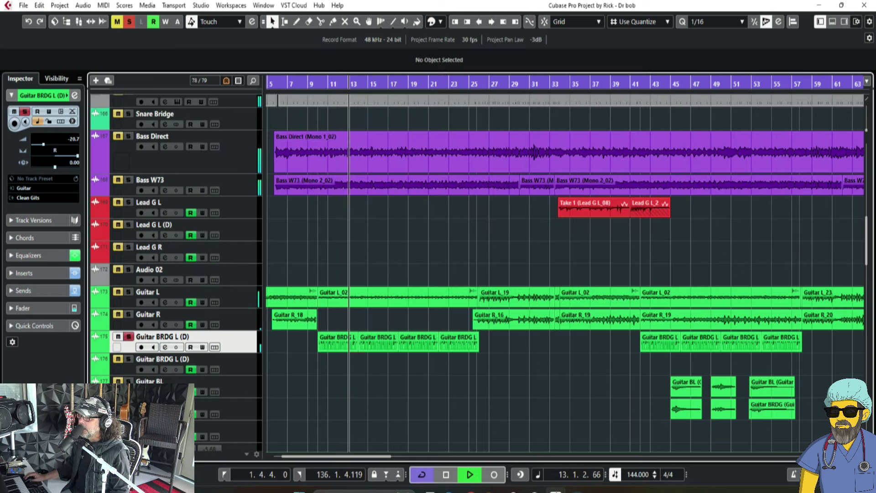
key(e)
key(space)
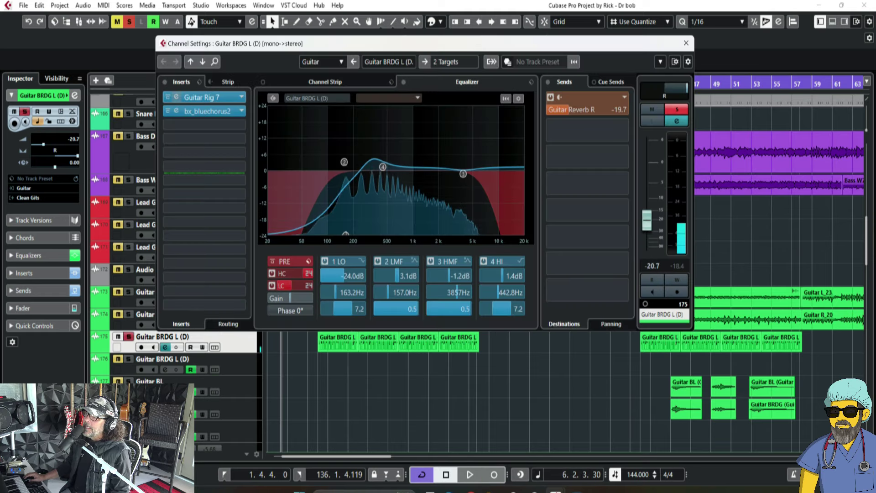
click(197, 98)
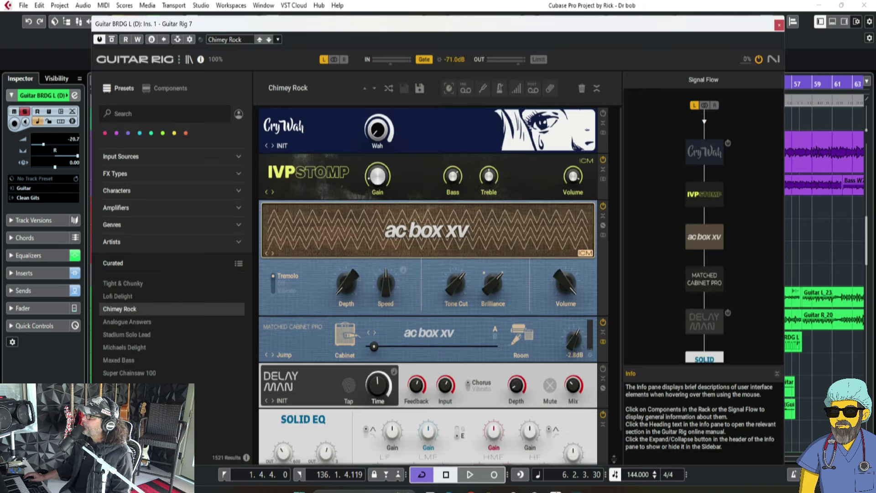
click(779, 25)
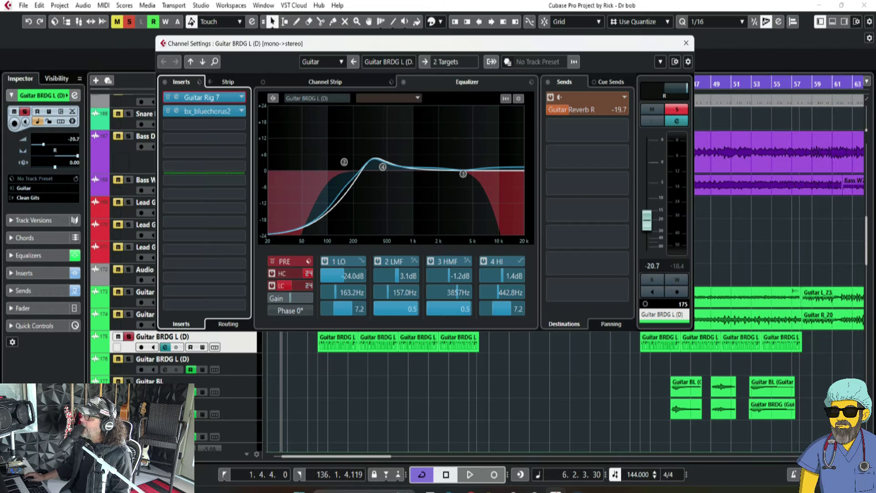
click(686, 43)
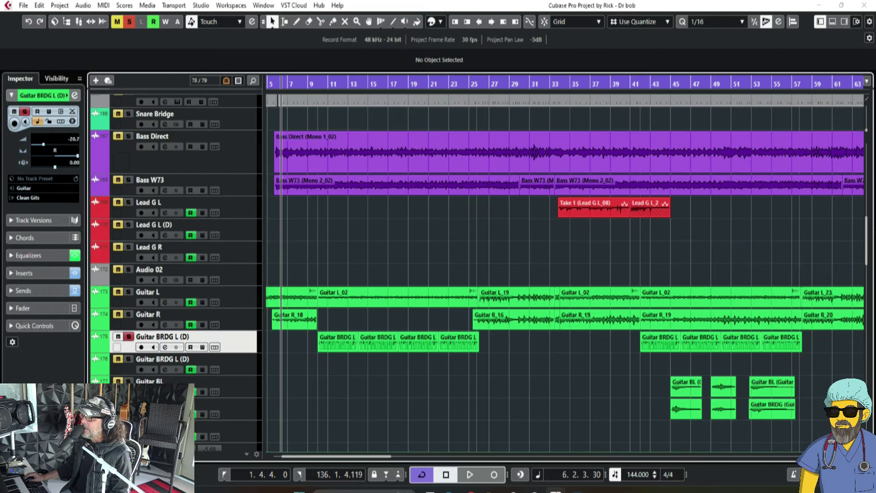
Play the soloed Guitar BRDG L (D) track around bar 10 with its channel settings opened and closed again, and stop playback.
key(e)
key(space)
key(Escape)
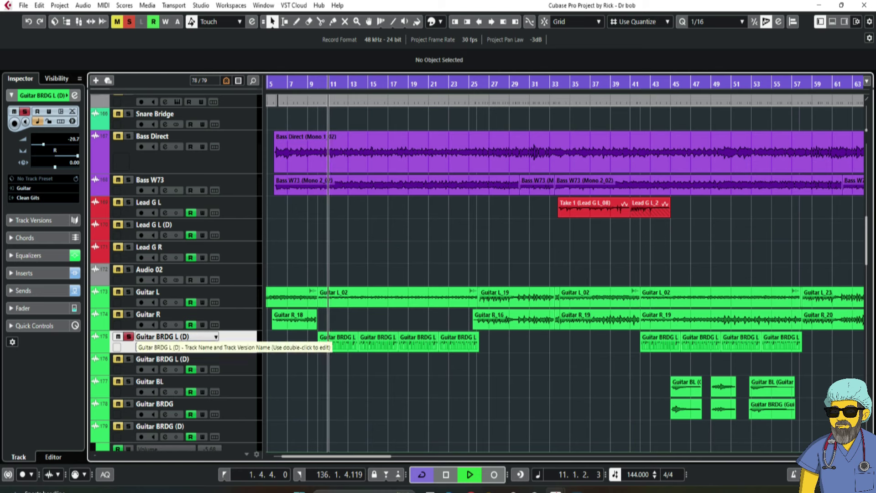
key(space)
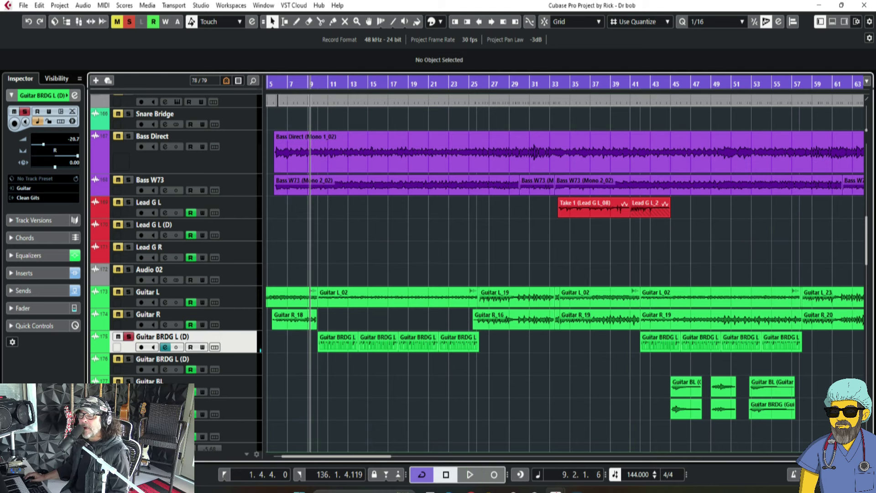
Clear the Guitar BRDG L (D) solo and, during playback, set its fader to -18.9 dB and activate the bypassed Guitar Rig 7 insert.
click(129, 336)
key(space)
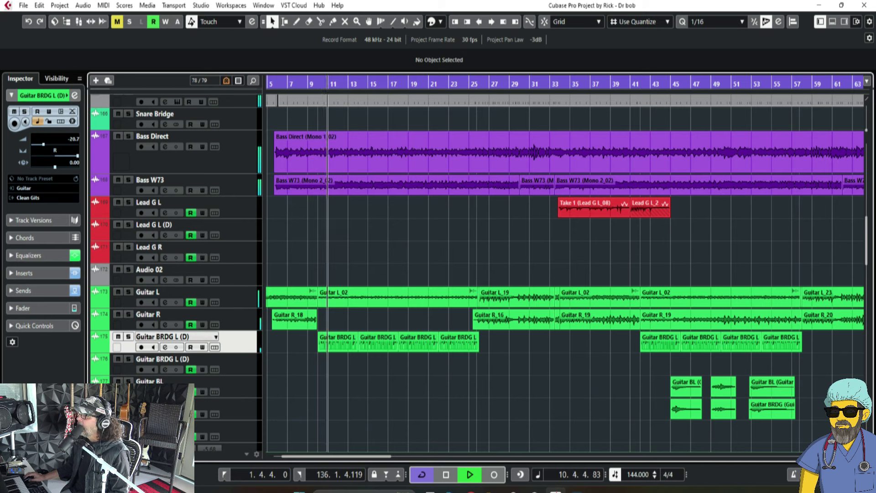
click(165, 347)
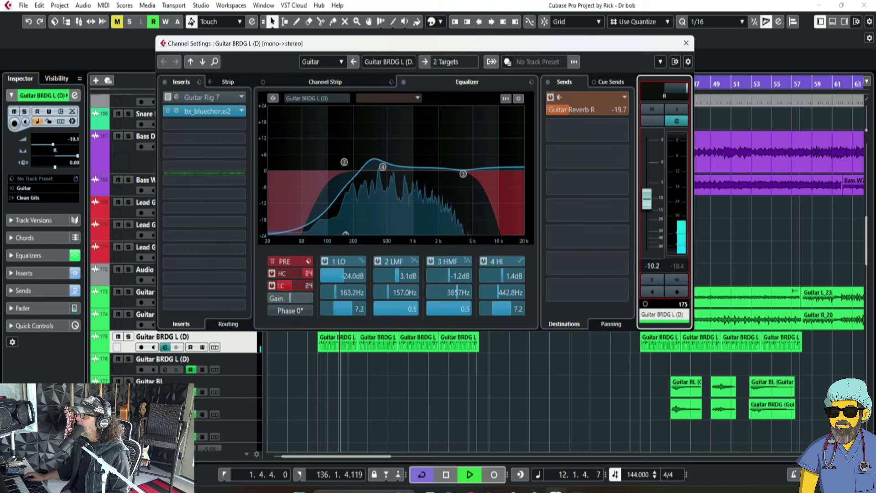
drag(647, 188, 647, 214)
click(168, 97)
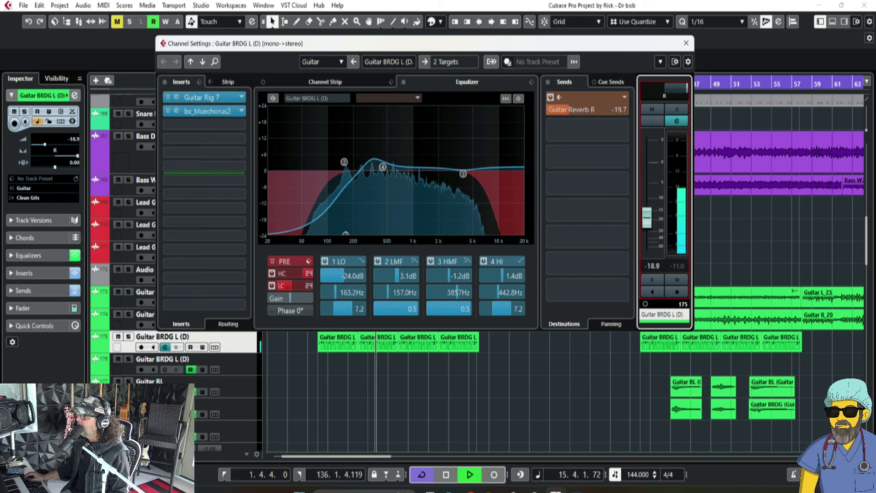